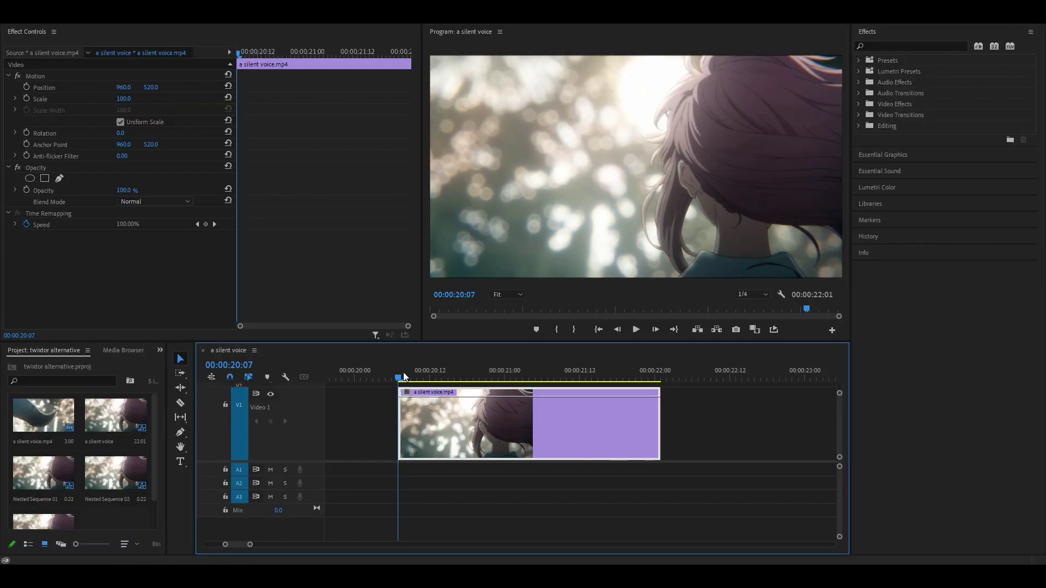
Cut the a silent voice.mp4 clip with the Razor tool at 00:00:20:08 and 00:00:20:10.
key(space)
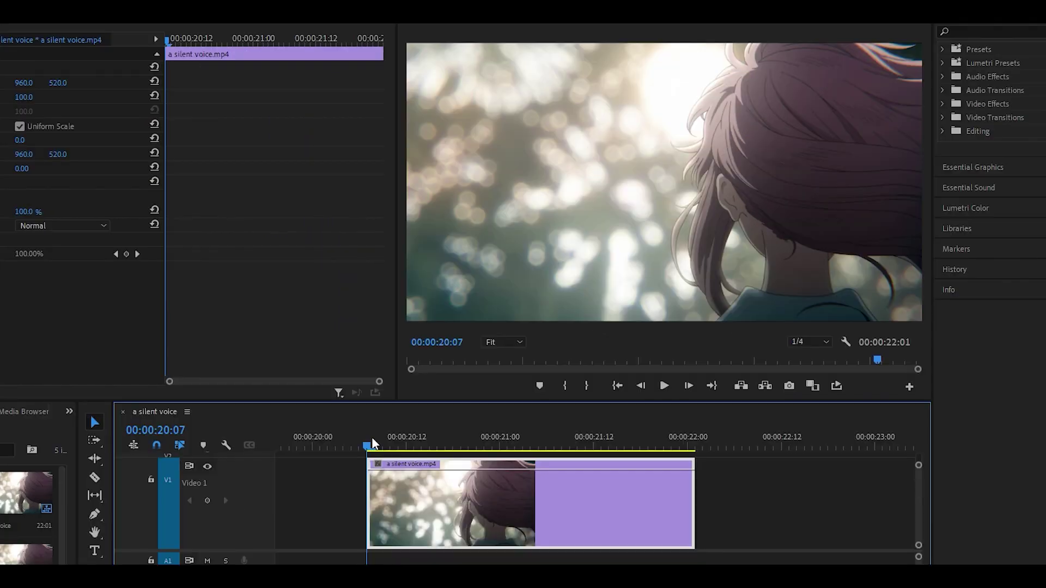
key(space)
key(space)
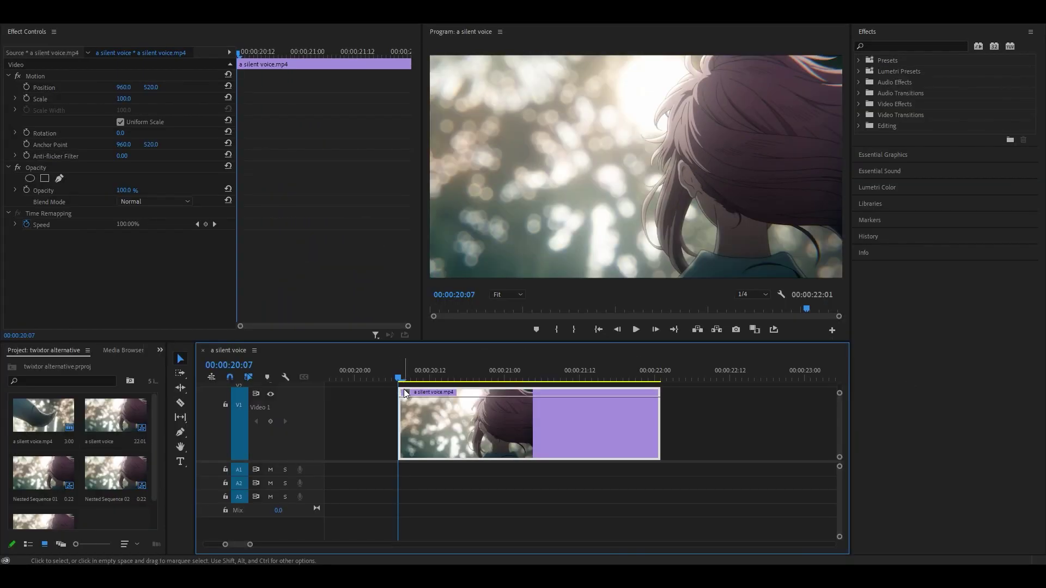
key(c)
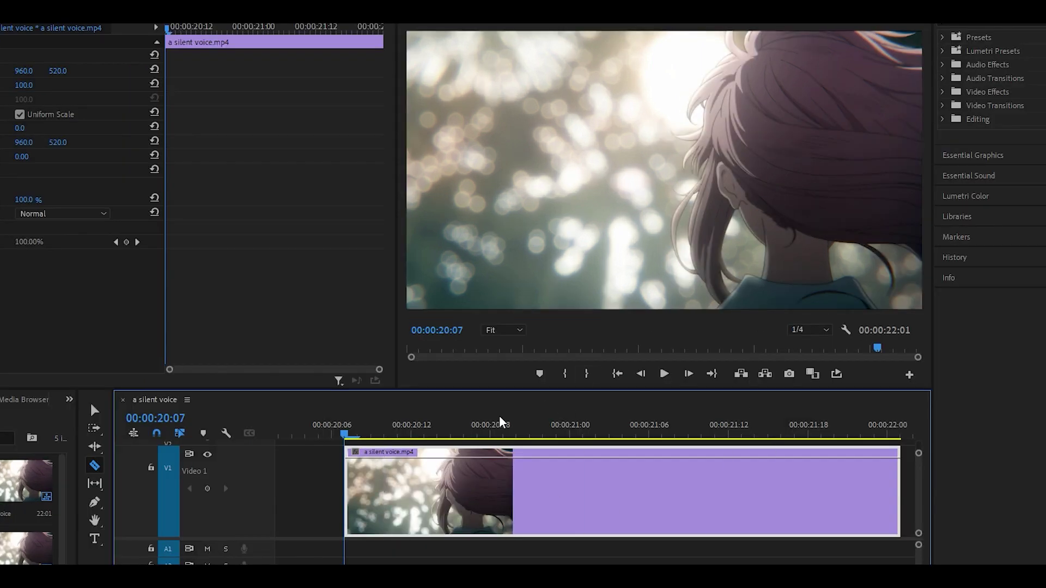
key(Right)
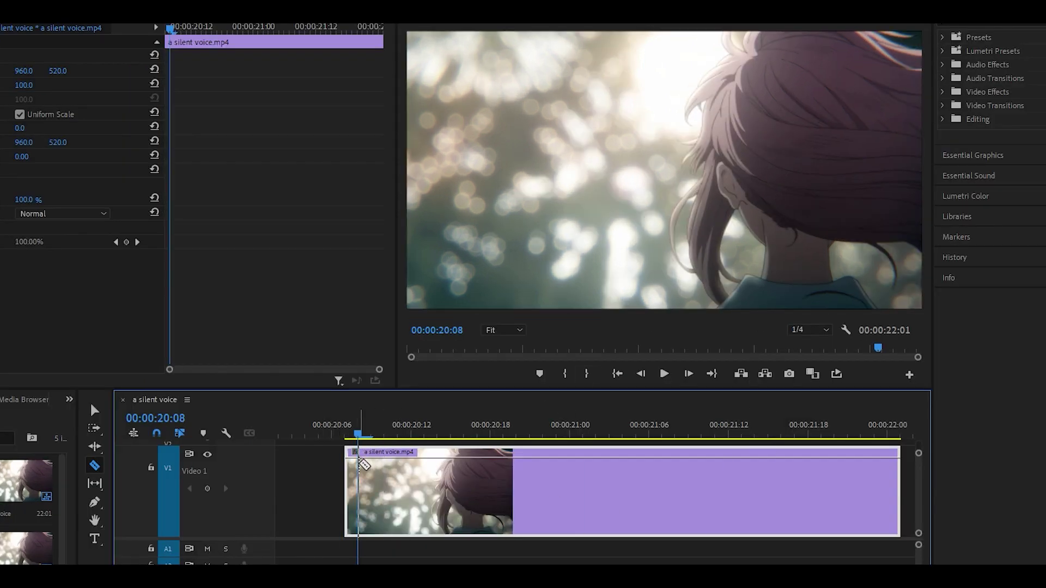
click(359, 462)
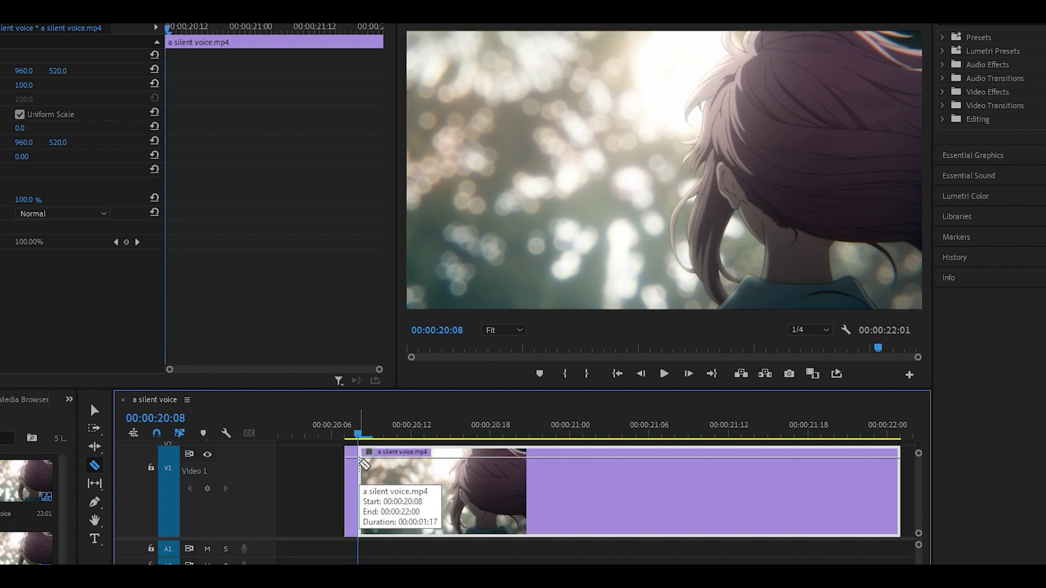
key(Right)
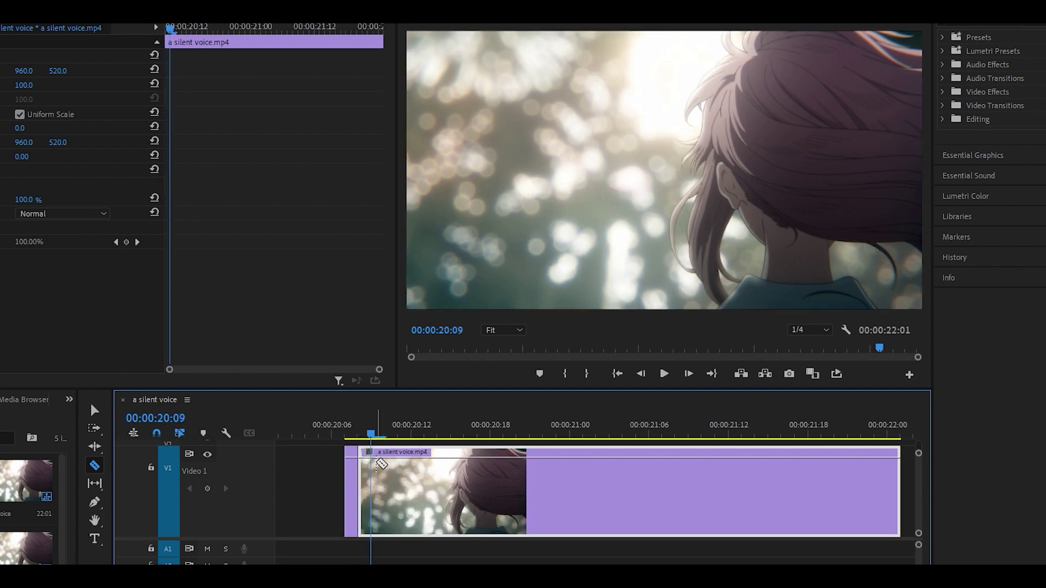
key(Right)
click(387, 460)
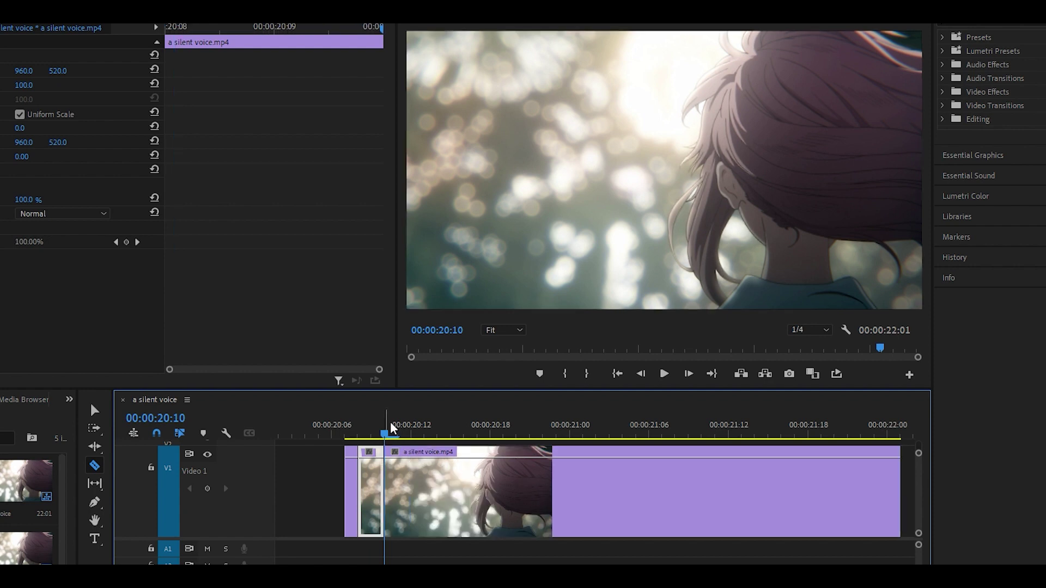
Keep cutting the clip every two frames, from 00:00:20:12 through to its end.
key(Right)
key(Right)
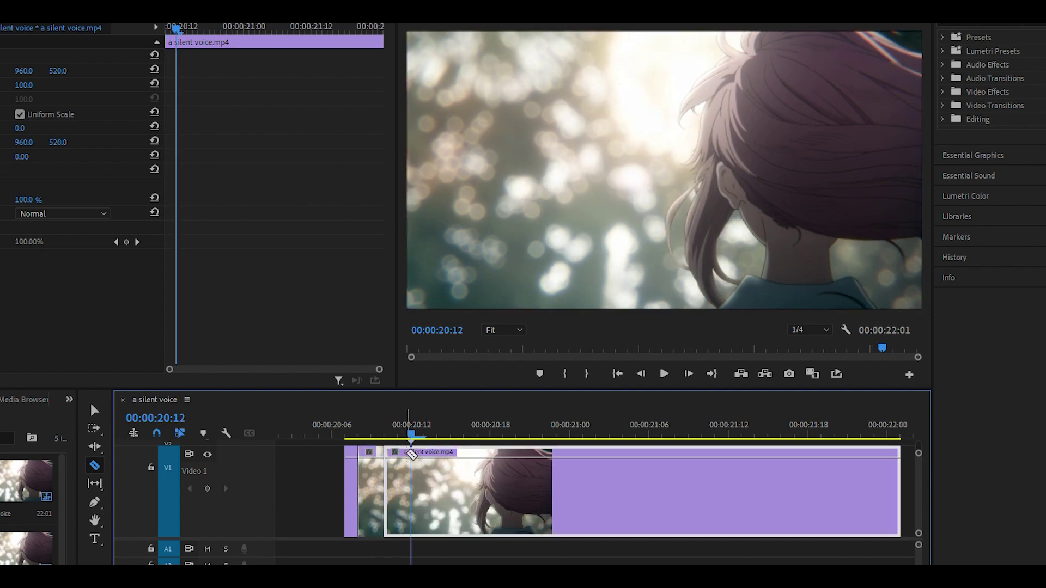
click(413, 462)
key(Right)
key(Right)
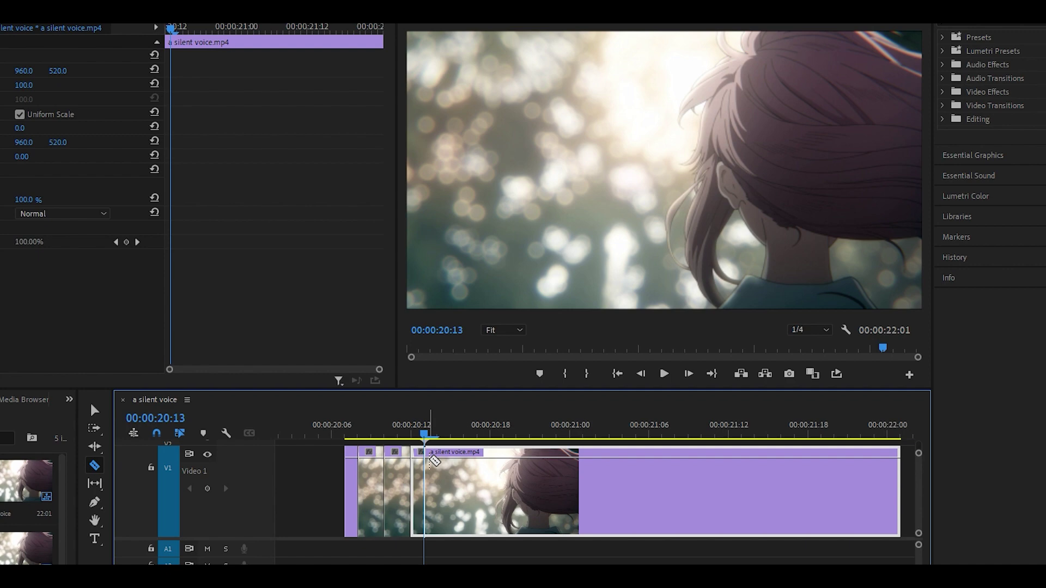
click(439, 461)
scroll(433, 466, down, 1)
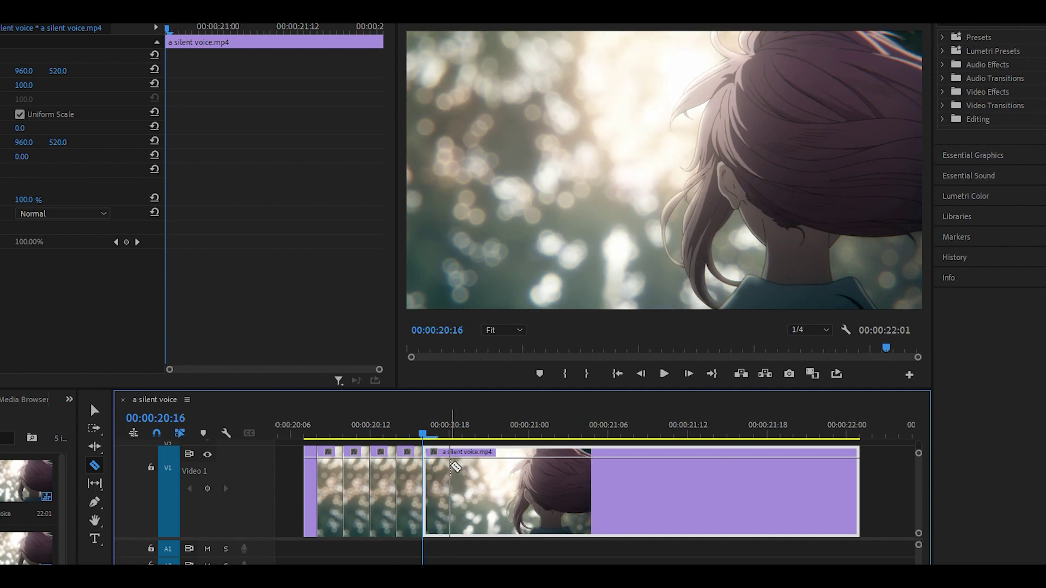
key(Right)
key(Right)
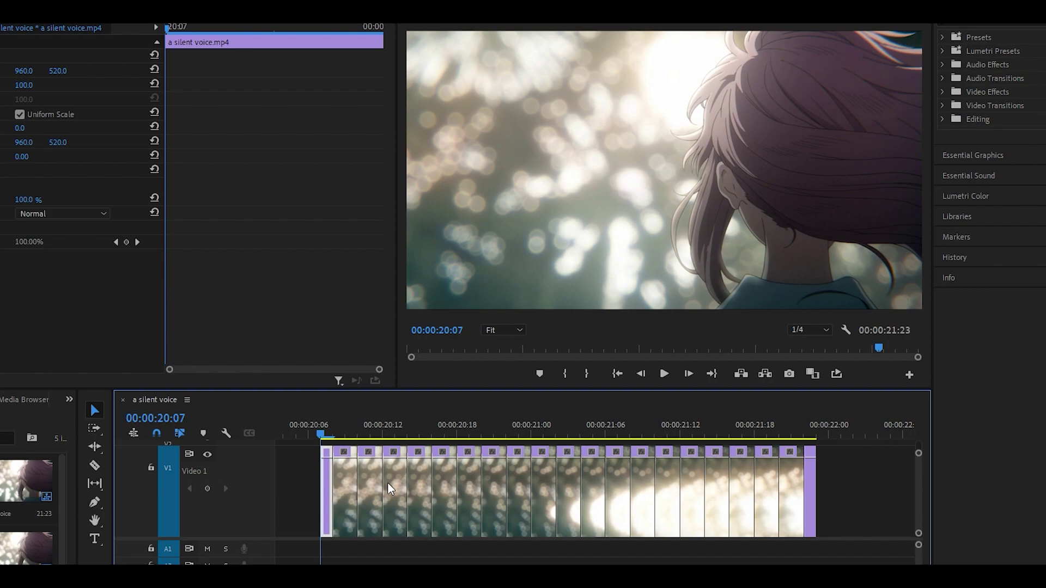
Trim the first two-frame piece, starting at 00:00:20:08, to one frame and ripple delete the gap behind it.
scroll(241, 491, down, 6)
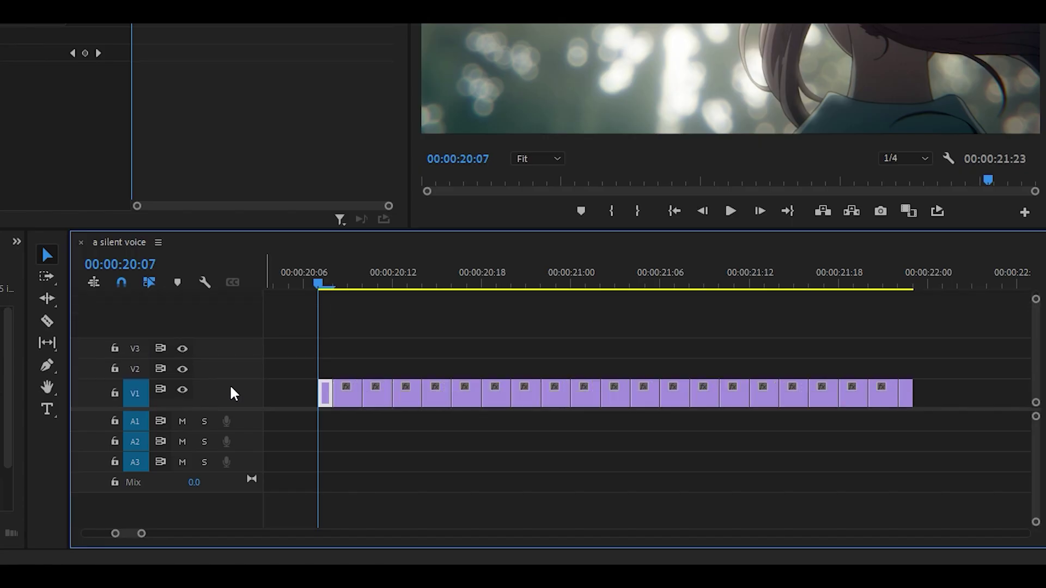
scroll(230, 387, down, 2)
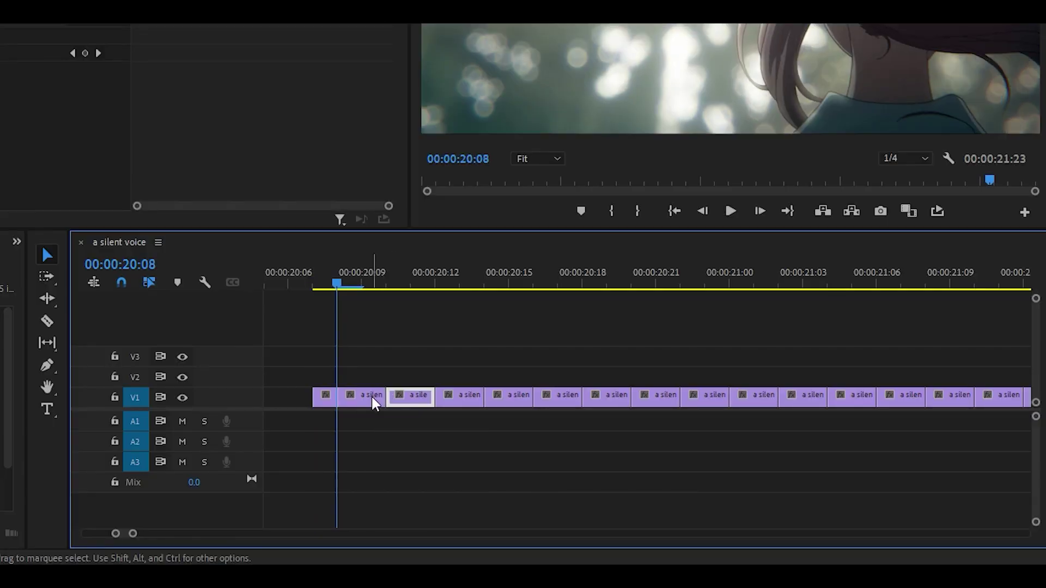
click(373, 397)
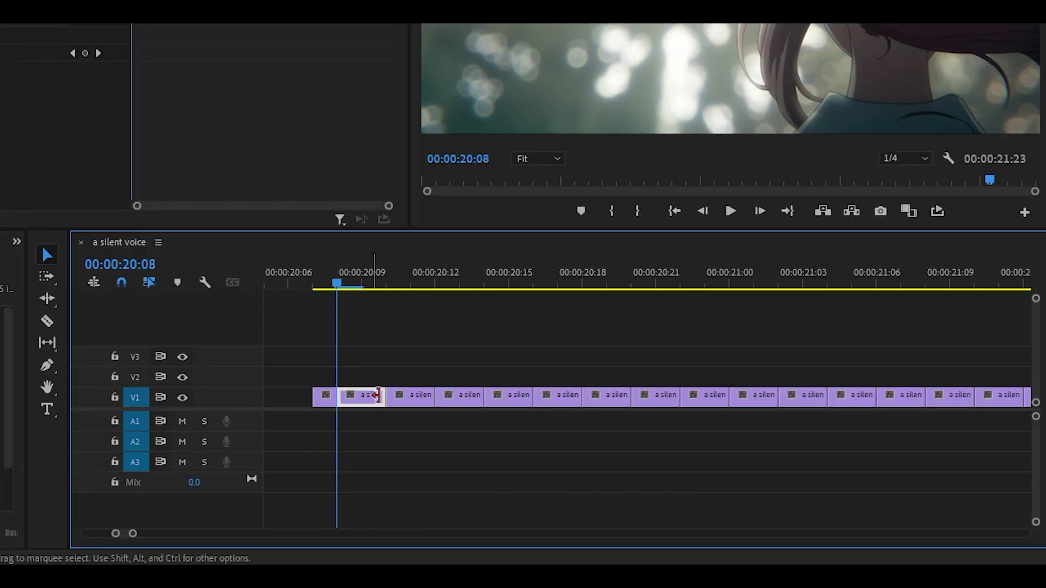
click(411, 400)
click(465, 402)
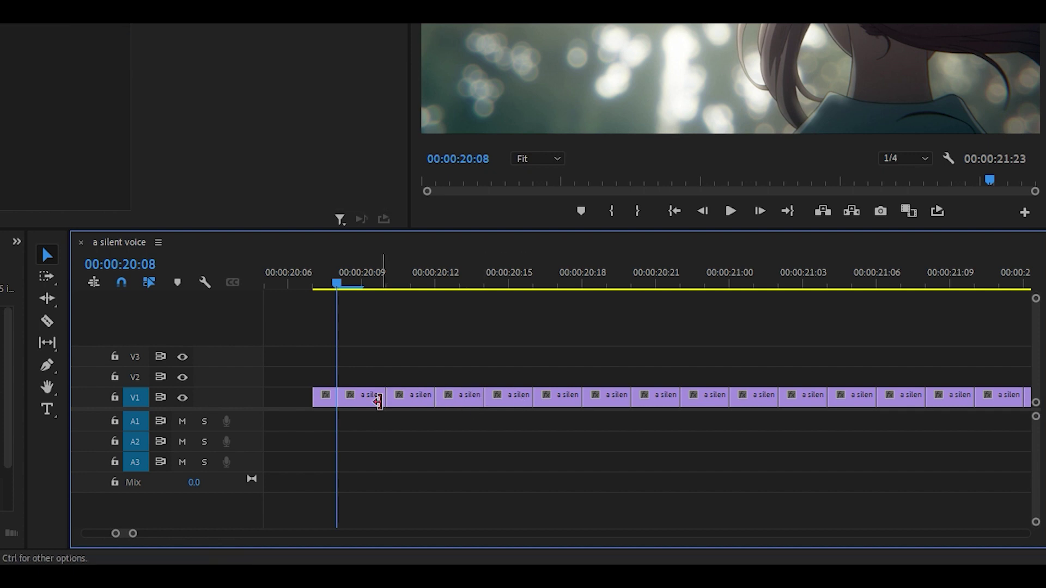
drag(379, 397, 403, 391)
click(373, 397)
right_click(374, 398)
click(396, 404)
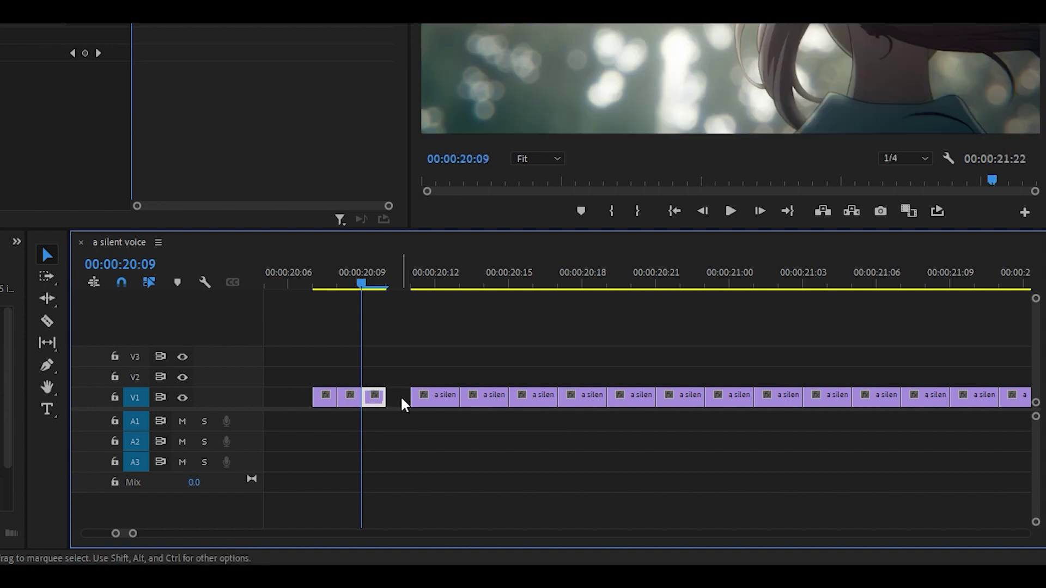
Trim the remaining two-frame pieces to one frame each and ripple delete the gaps between them.
right_click(403, 400)
click(450, 403)
right_click(449, 403)
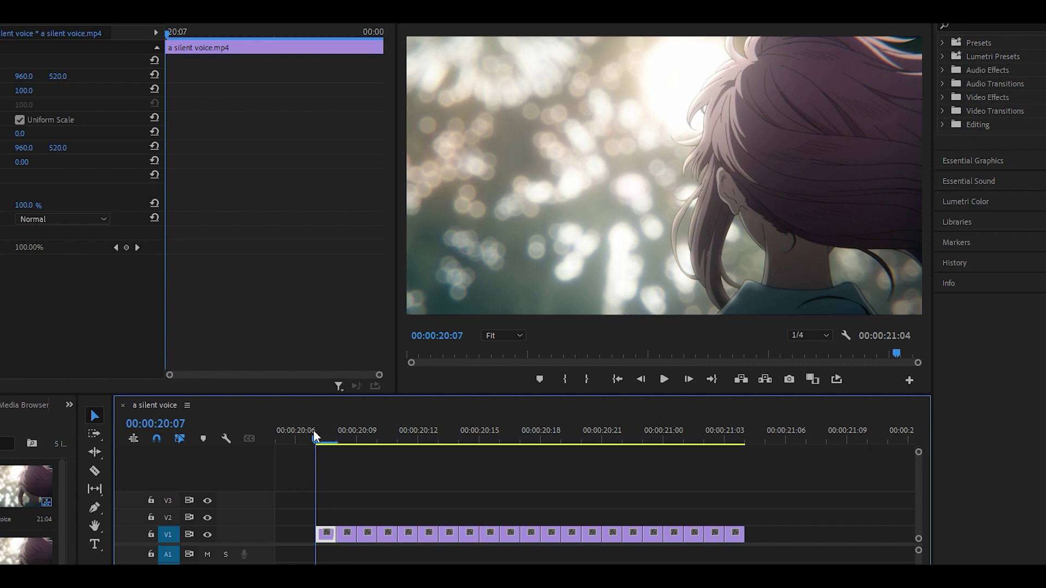
Play the shortened sequence from 00:00:20:07 and step through it frame by frame to check the motion.
key(space)
click(312, 430)
key(space)
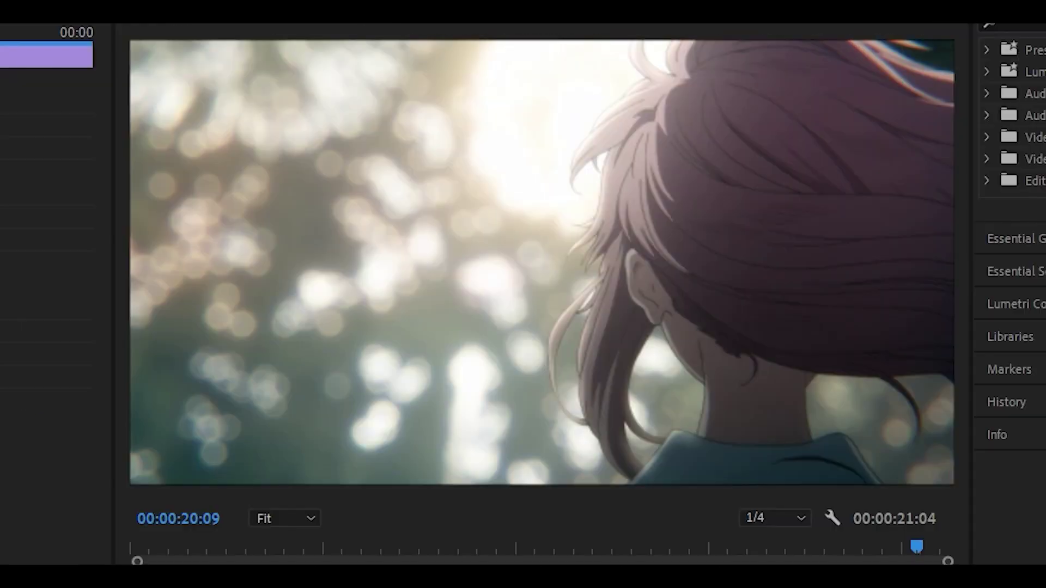
key(Right)
key(Right)
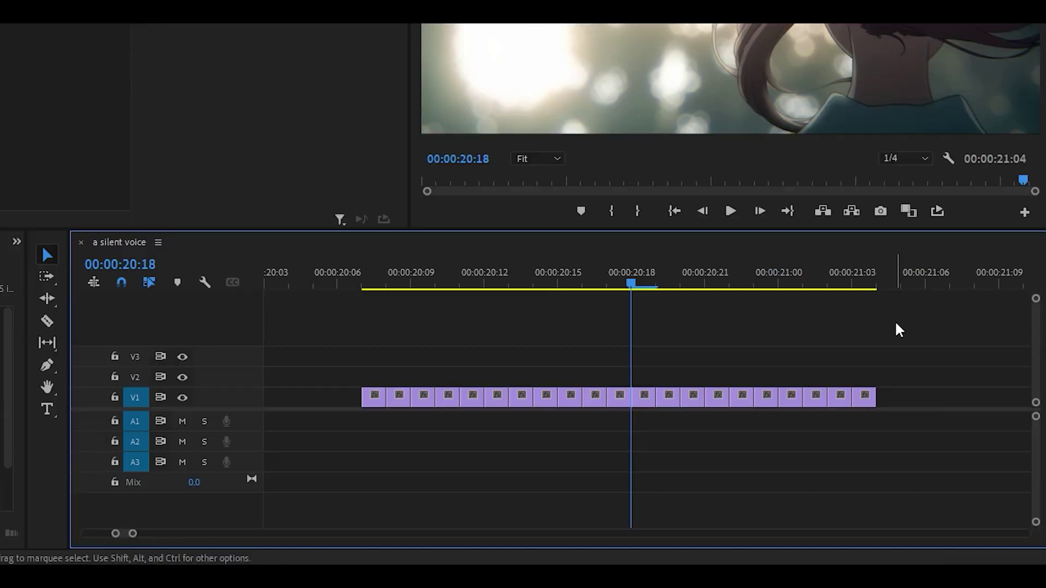
Select all the one-frame pieces on V1 and nest them as Nested Sequence 04.
drag(801, 431, 412, 482)
drag(427, 384, 369, 401)
right_click(369, 402)
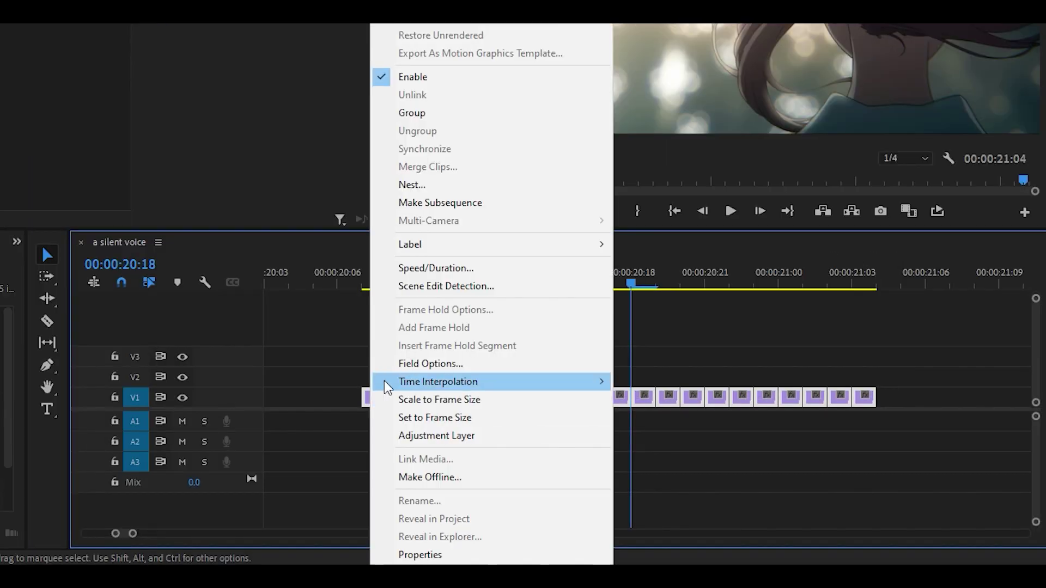
click(434, 193)
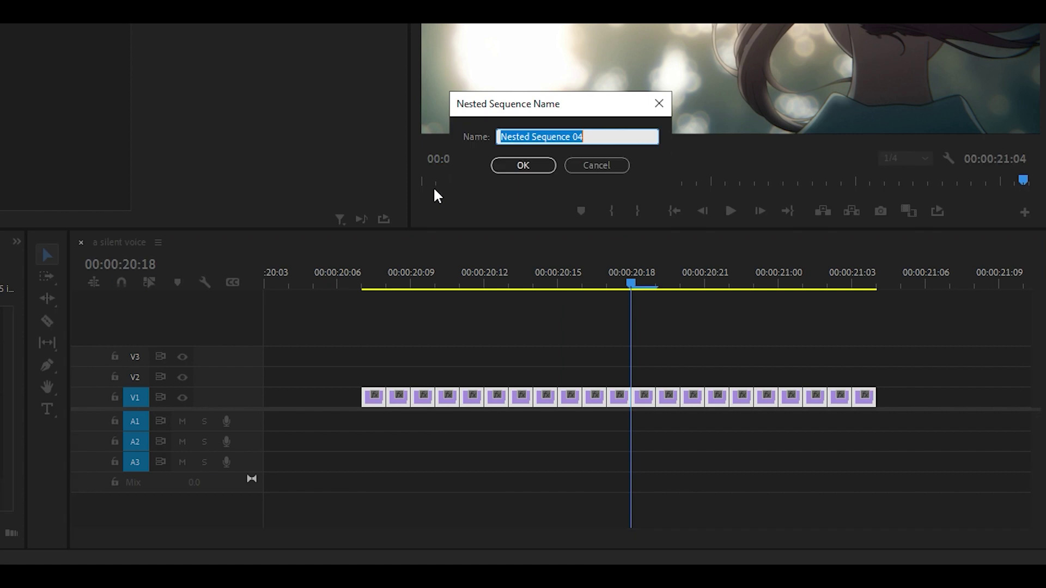
click(522, 166)
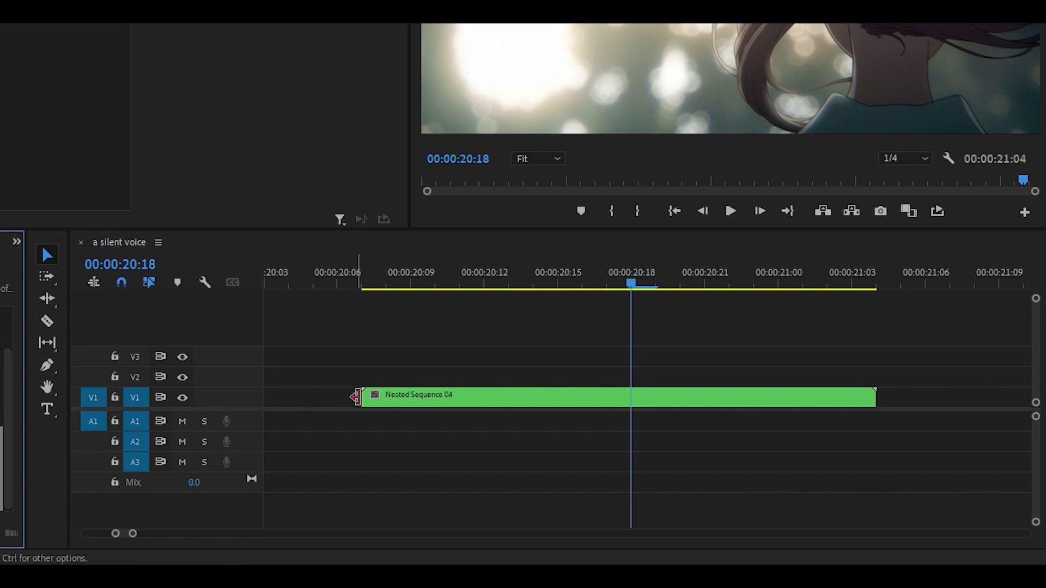
Enlarge the V1 track and display the Time Remapping Speed line on the Nested Sequence 04 clip.
click(368, 394)
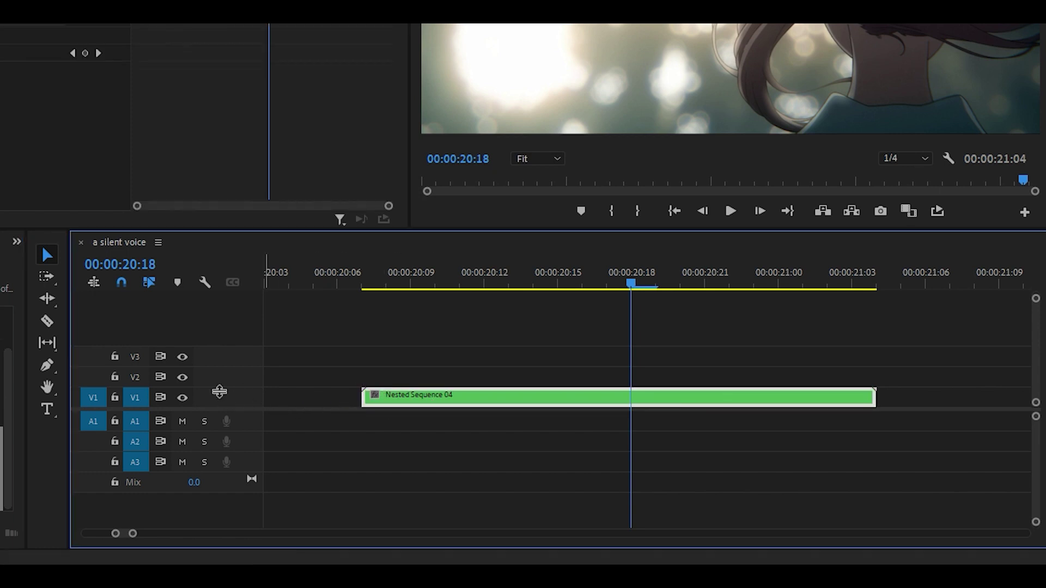
drag(213, 391, 220, 333)
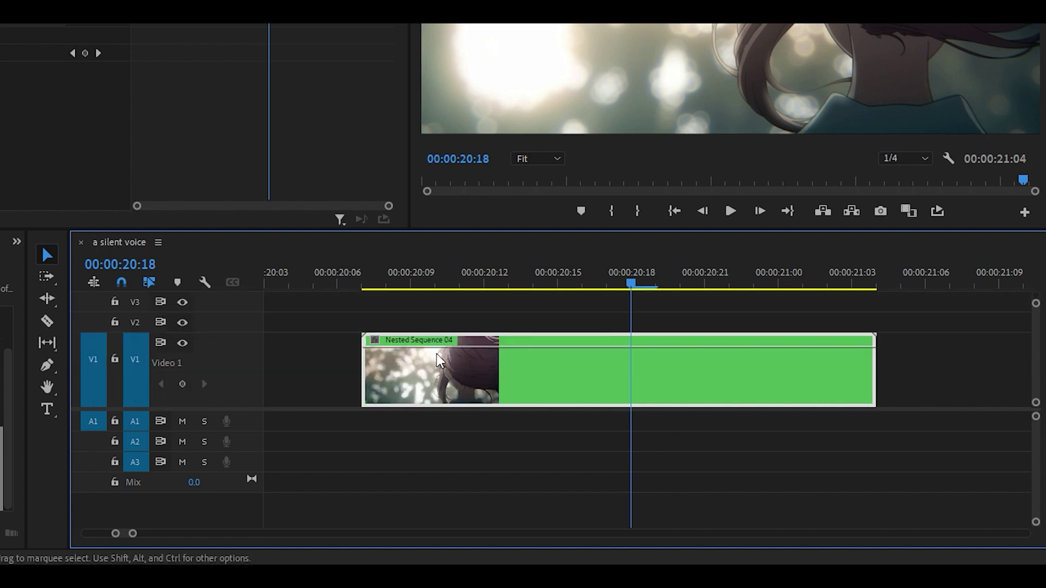
scroll(227, 384, down, 2)
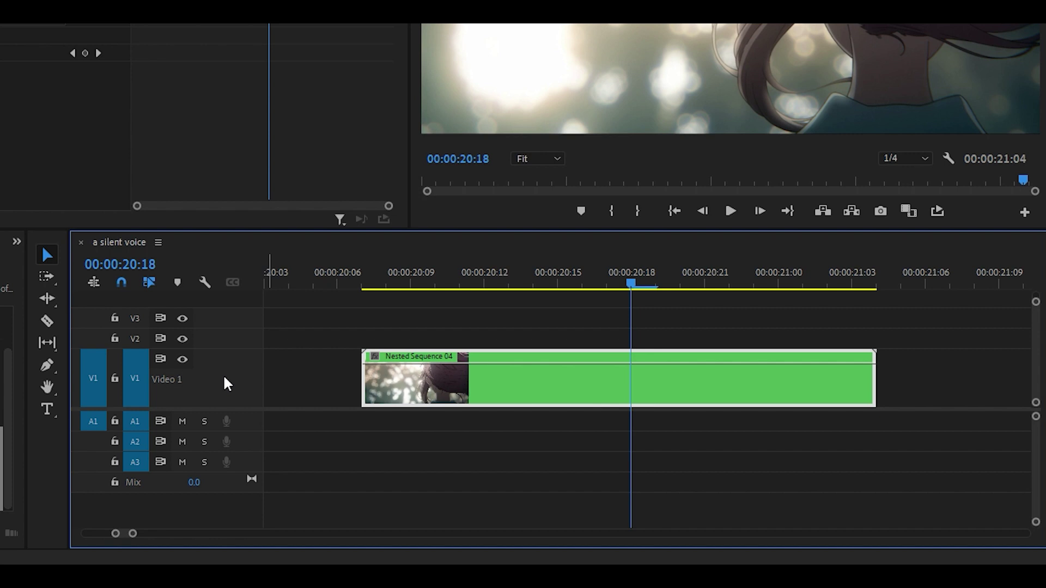
scroll(228, 384, up, 3)
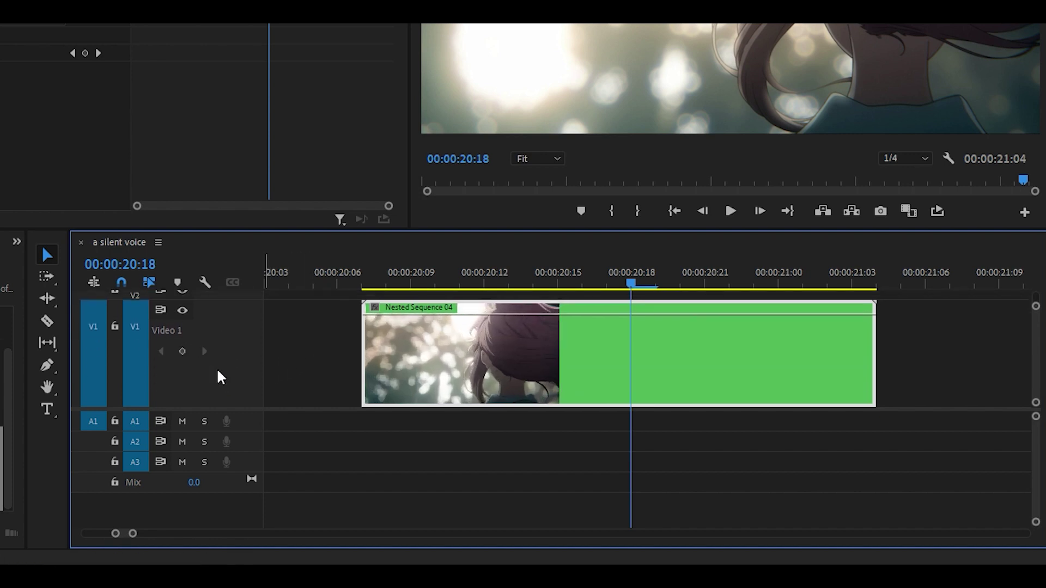
key(Up)
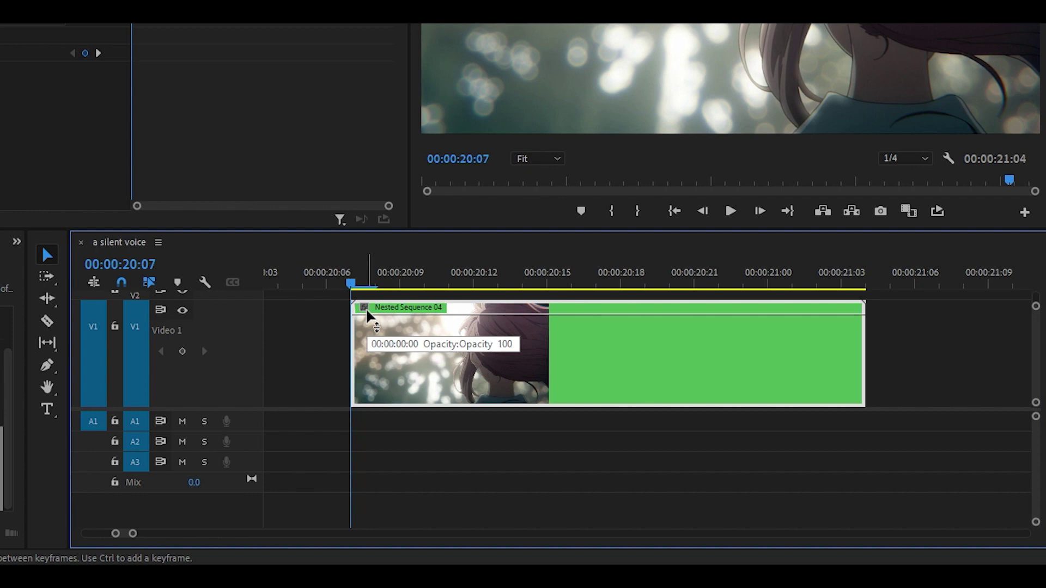
click(365, 307)
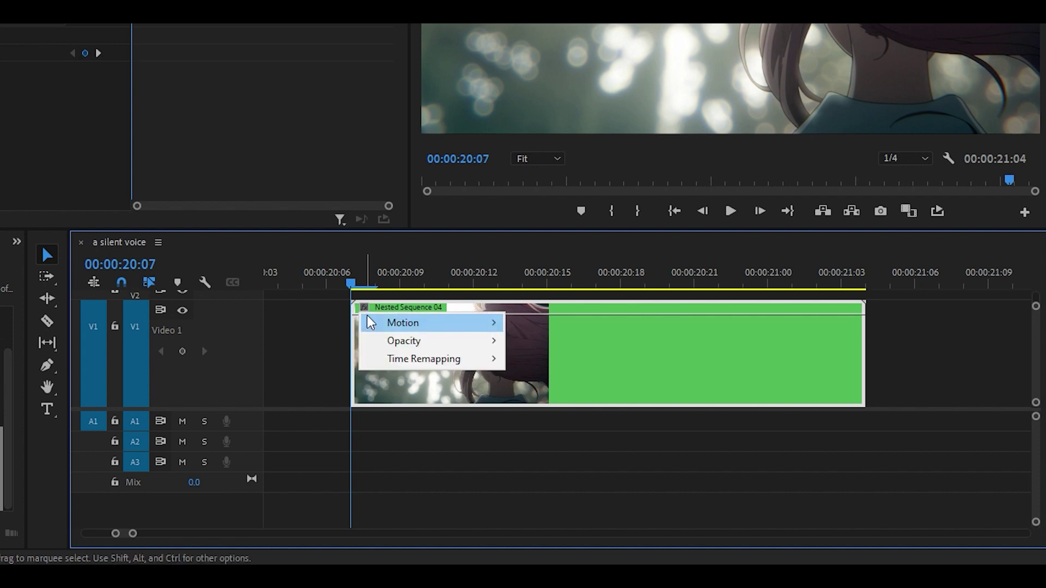
mouse_move(422, 359)
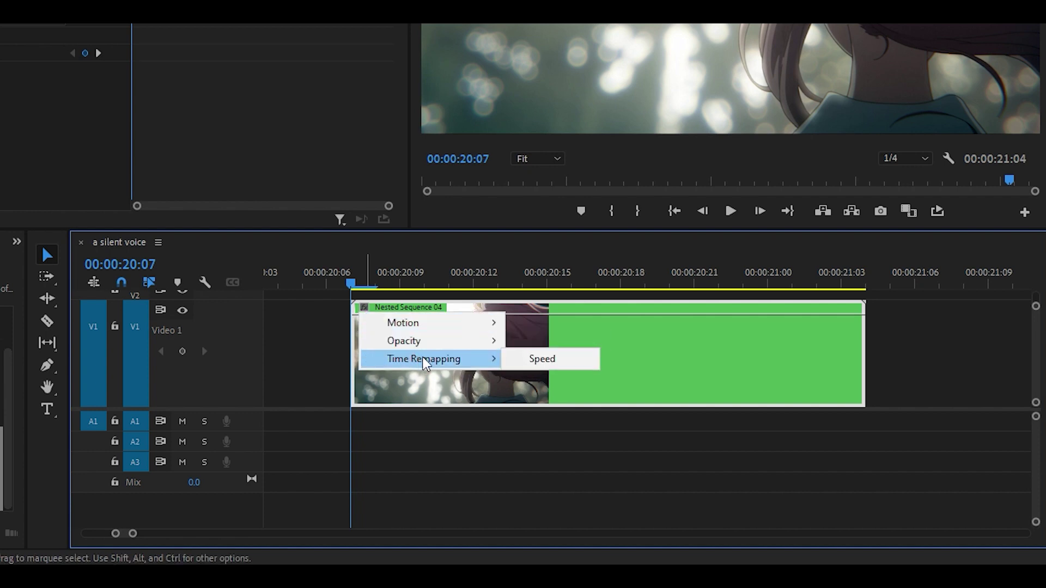
click(539, 361)
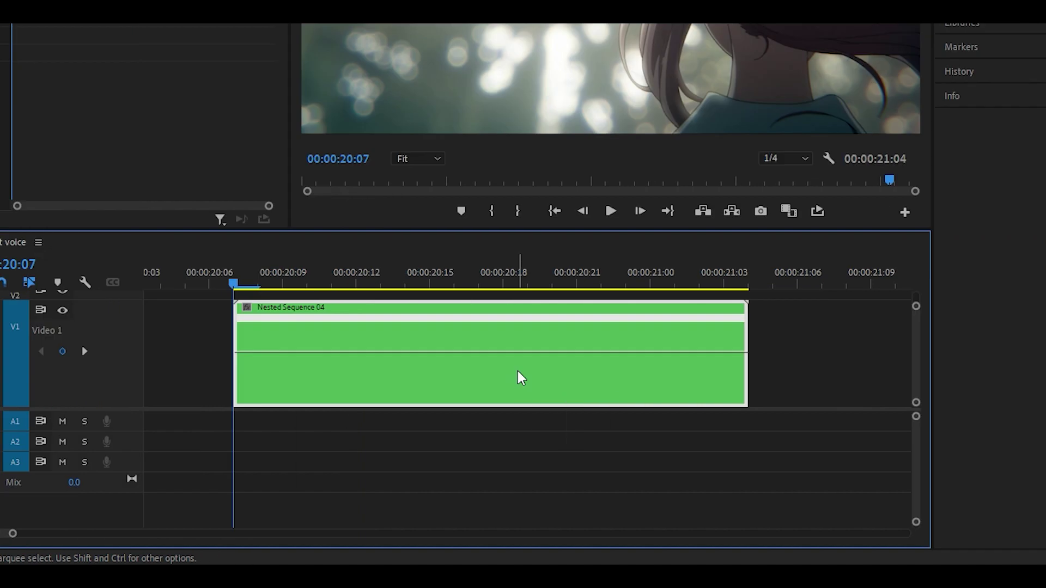
Set the time interpolation of the Nested Sequence 04 clip to Optical Flow.
right_click(519, 376)
mouse_move(563, 368)
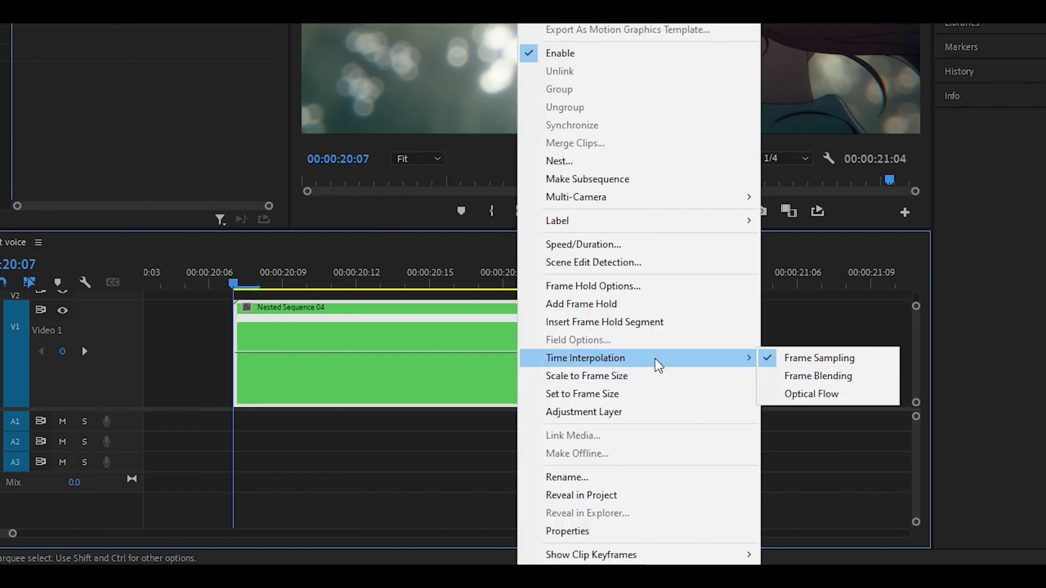
click(806, 394)
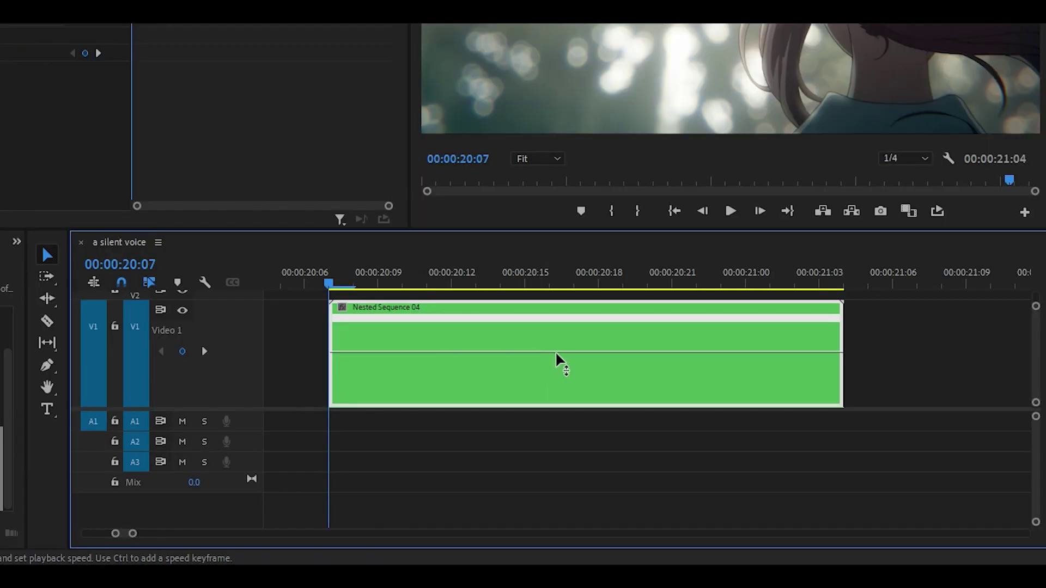
Lower the nested clip's time-remapping speed to 20% and play back the slow motion.
drag(568, 356, 504, 371)
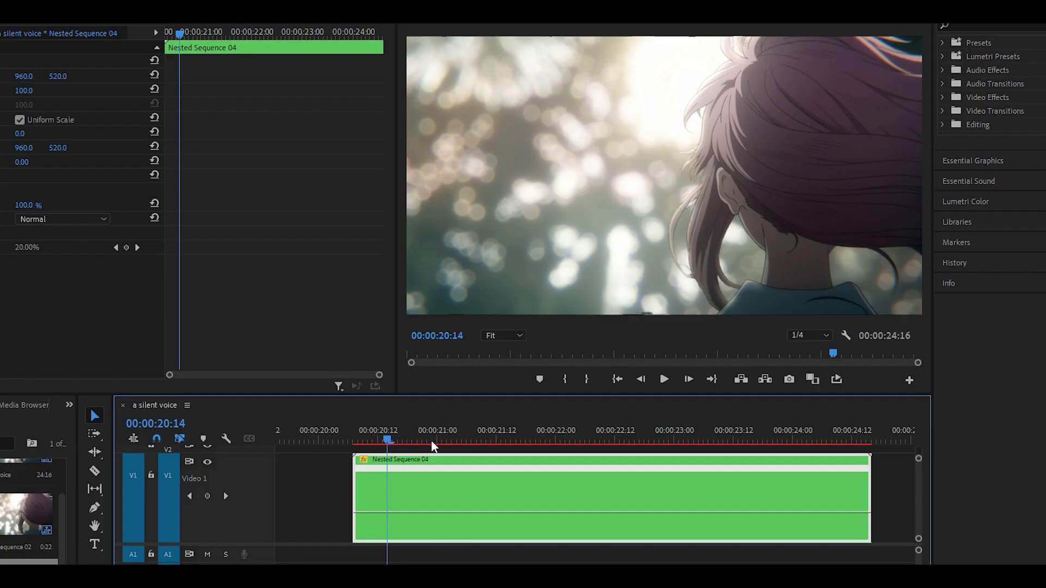
scroll(477, 455, down, 1)
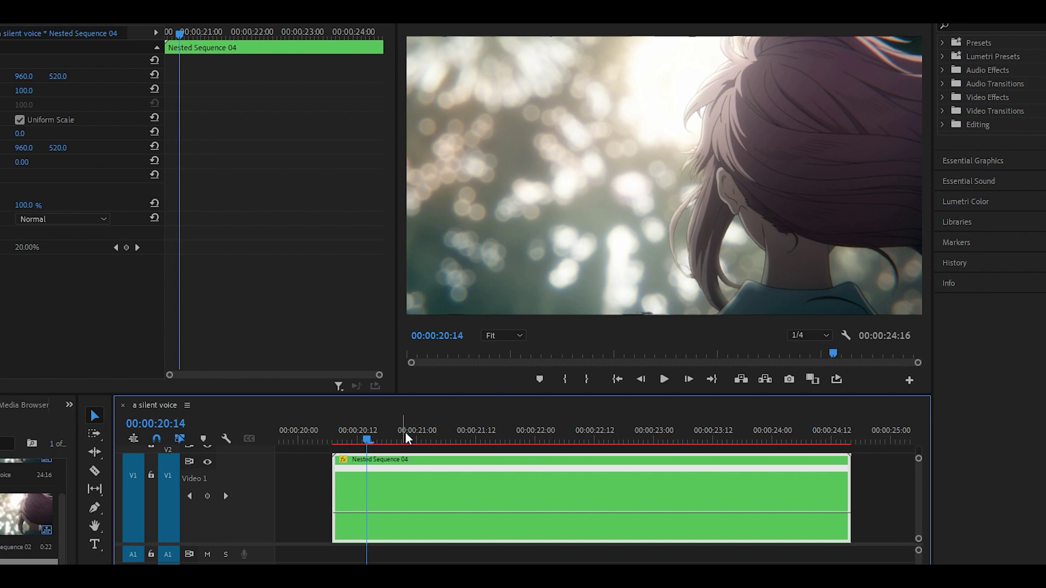
key(space)
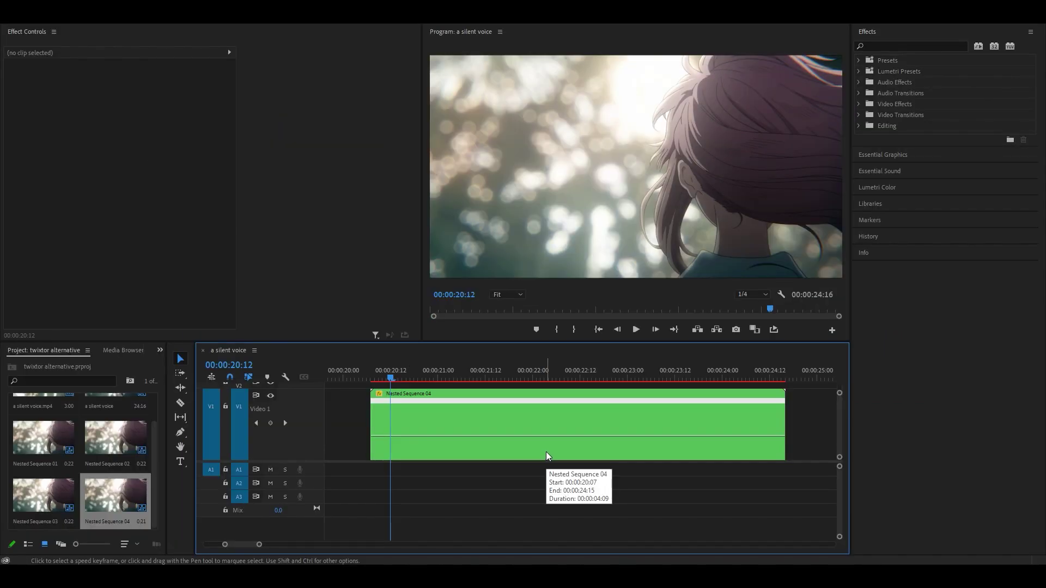
Render the slowed Nested Sequence 04 clip and play and scrub through it to check the slow motion for artifacts.
key(Return)
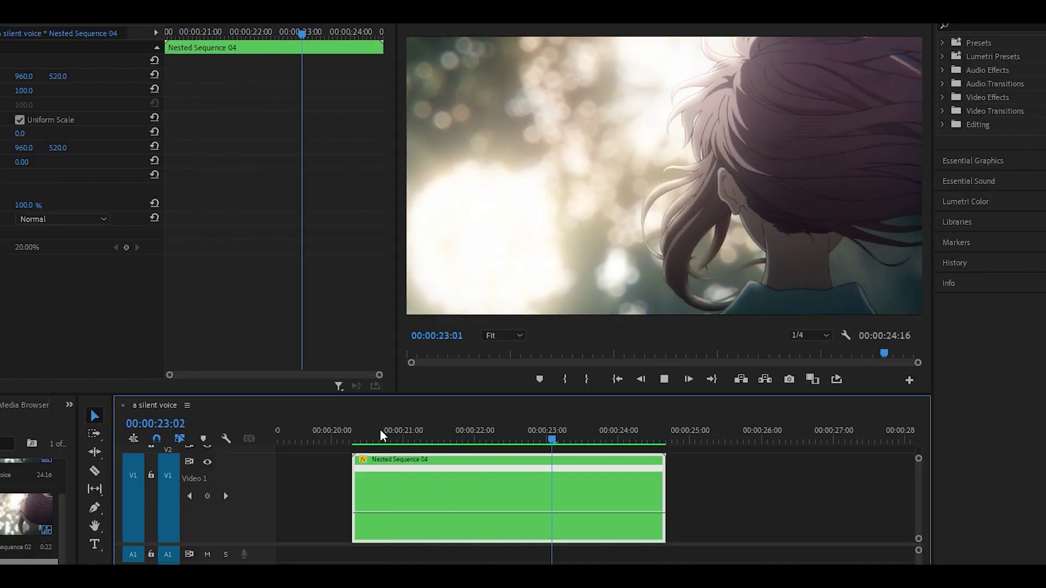
click(374, 430)
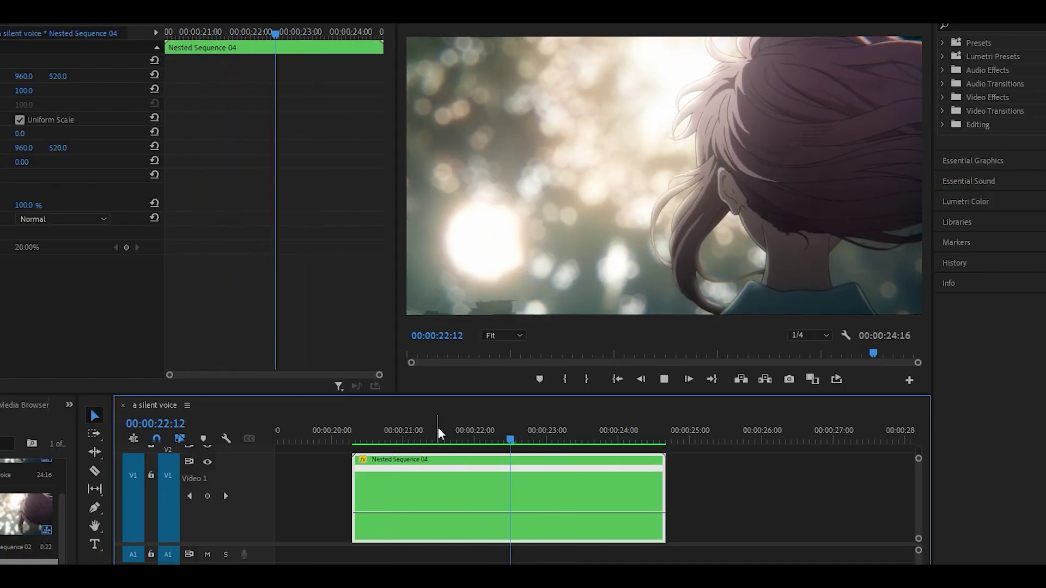
drag(448, 429, 504, 433)
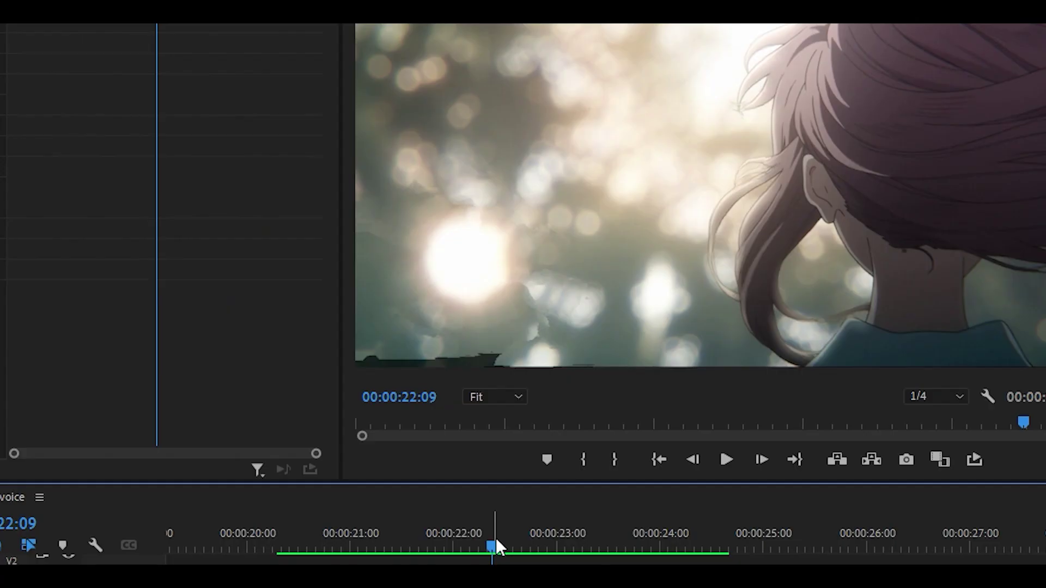
key(space)
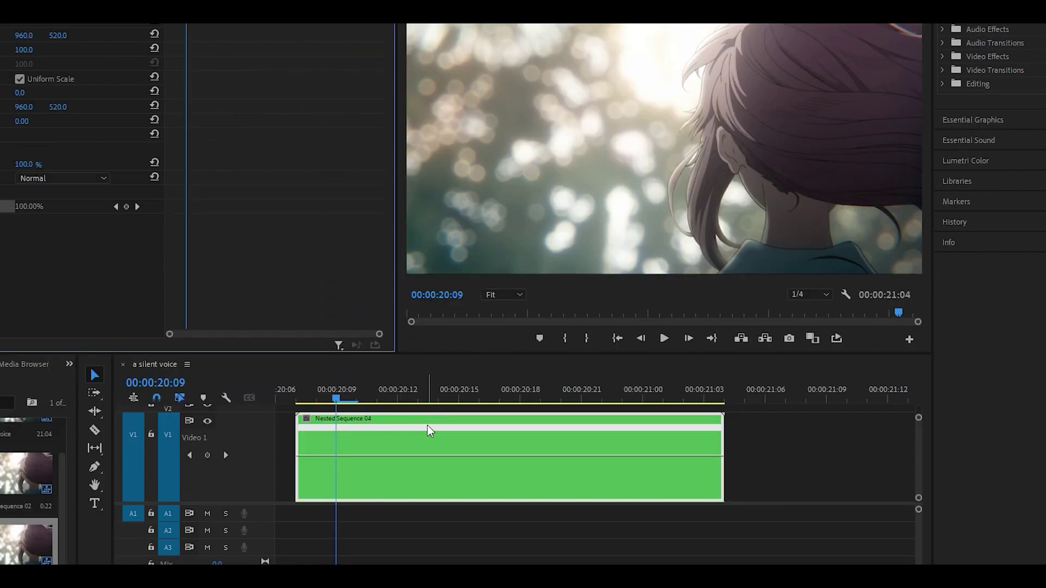
Add speed keyframes to the Nested Sequence 04 clip at 00:00:20:09 and 00:00:21:02.
key(minus)
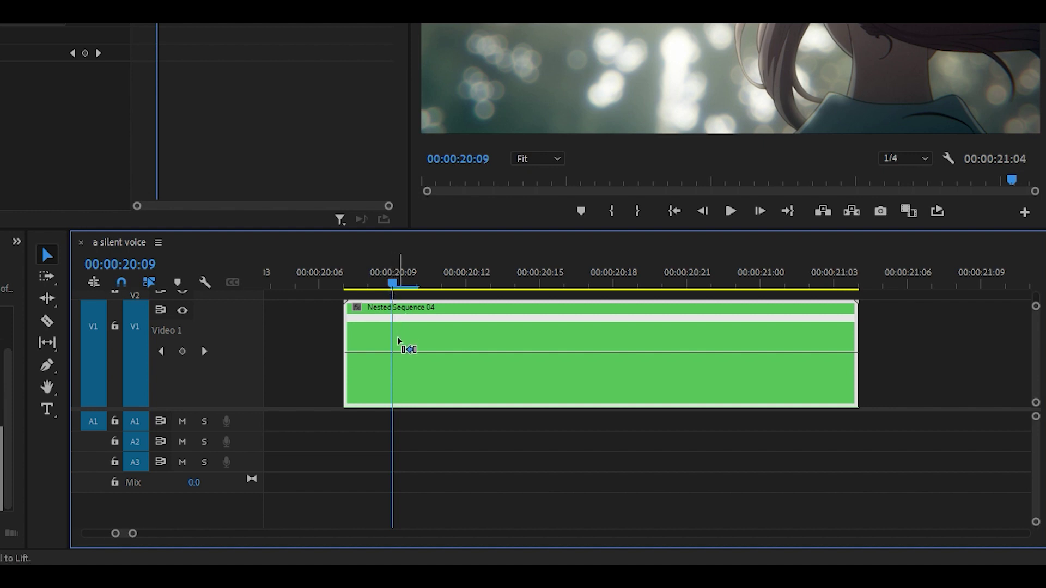
ctrl+click(395, 353)
key(Right)
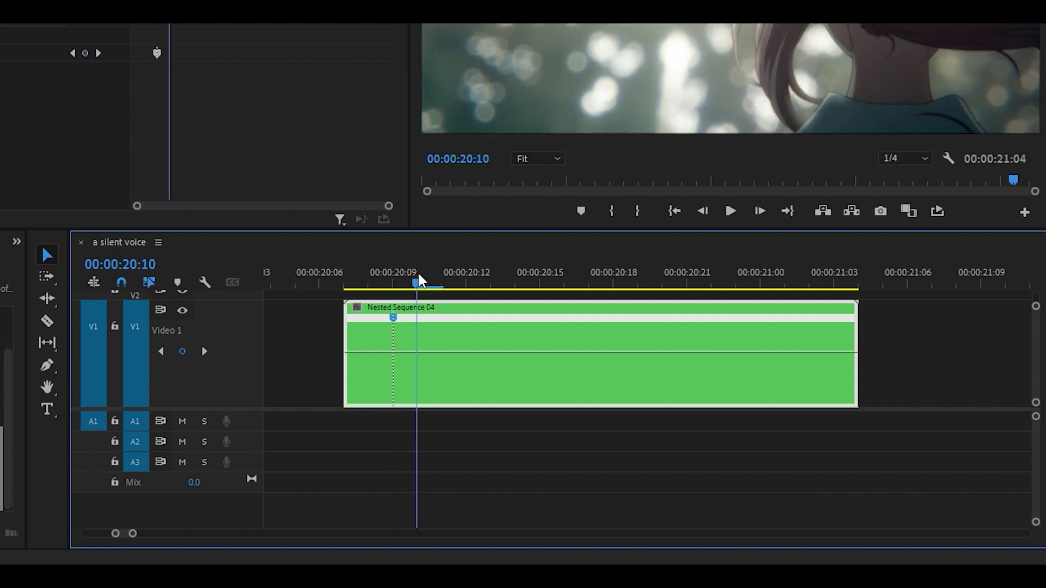
drag(422, 281, 795, 287)
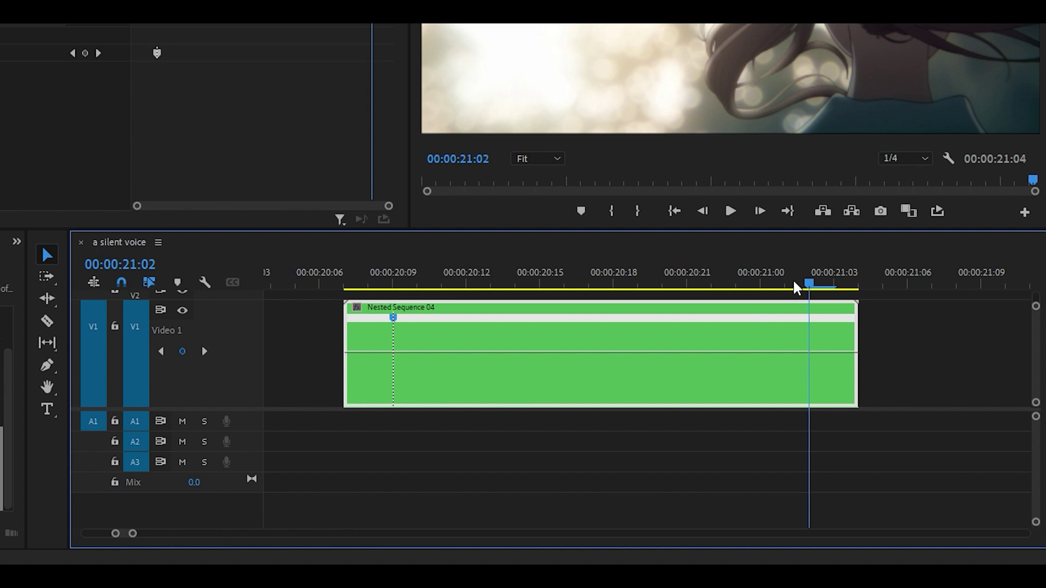
ctrl+click(811, 360)
key(shift+Left)
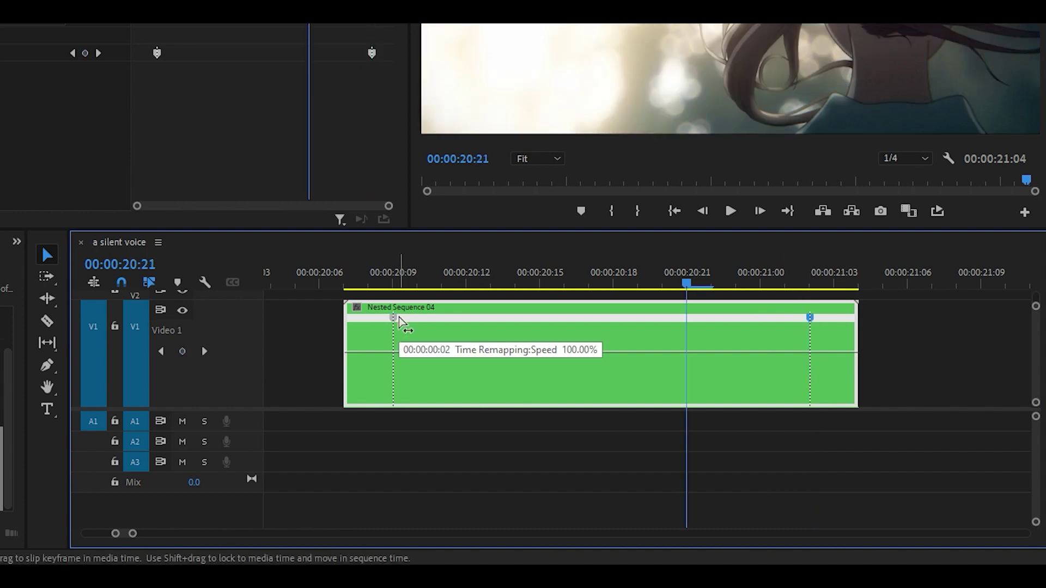
Split the two speed keyframes into ramps spanning about 20:09–20:12 and 20:21–21:02, and lower the speed between them.
drag(400, 322, 501, 323)
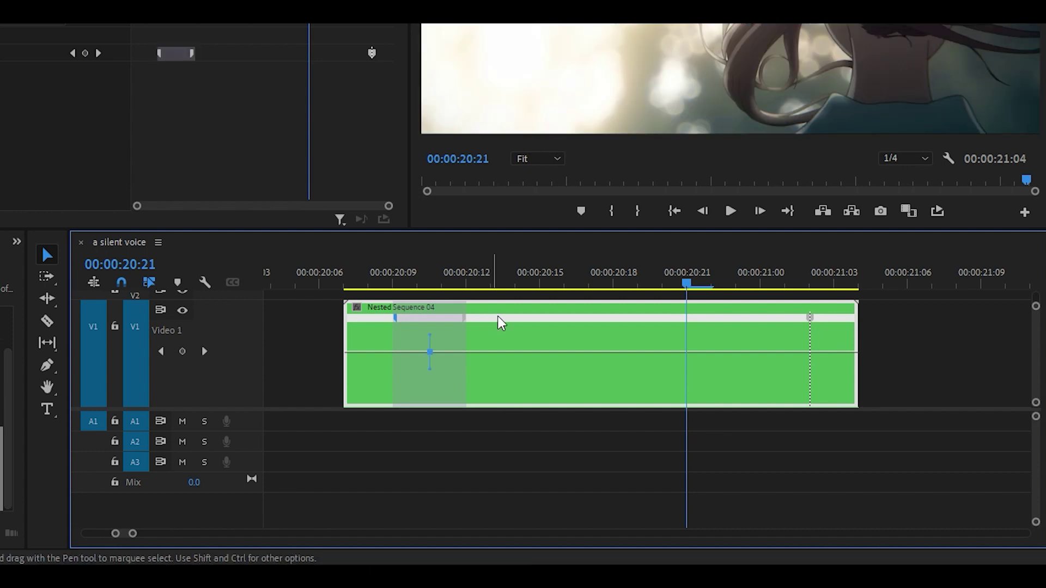
drag(809, 320, 689, 321)
mouse_move(578, 357)
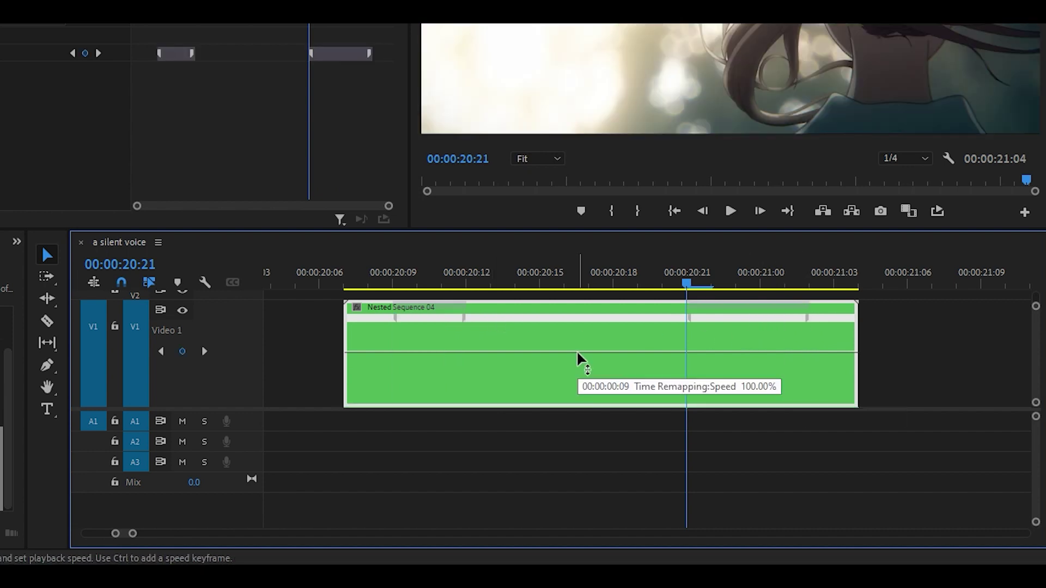
drag(579, 358, 578, 404)
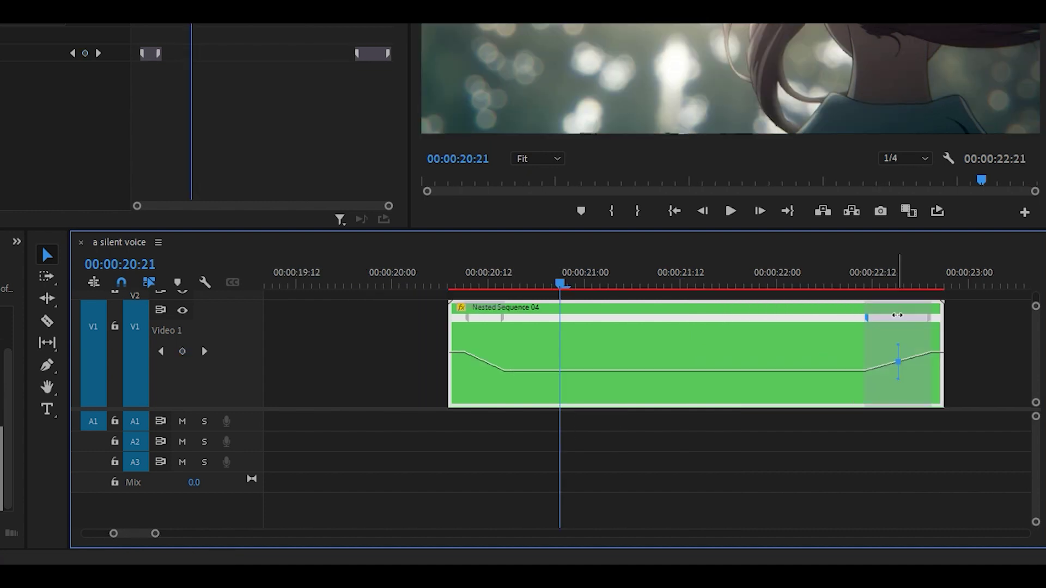
Move the second speed ramp closer to the first, raise the speed after it to 150%, and preview the clip.
drag(897, 315, 580, 321)
drag(580, 321, 549, 322)
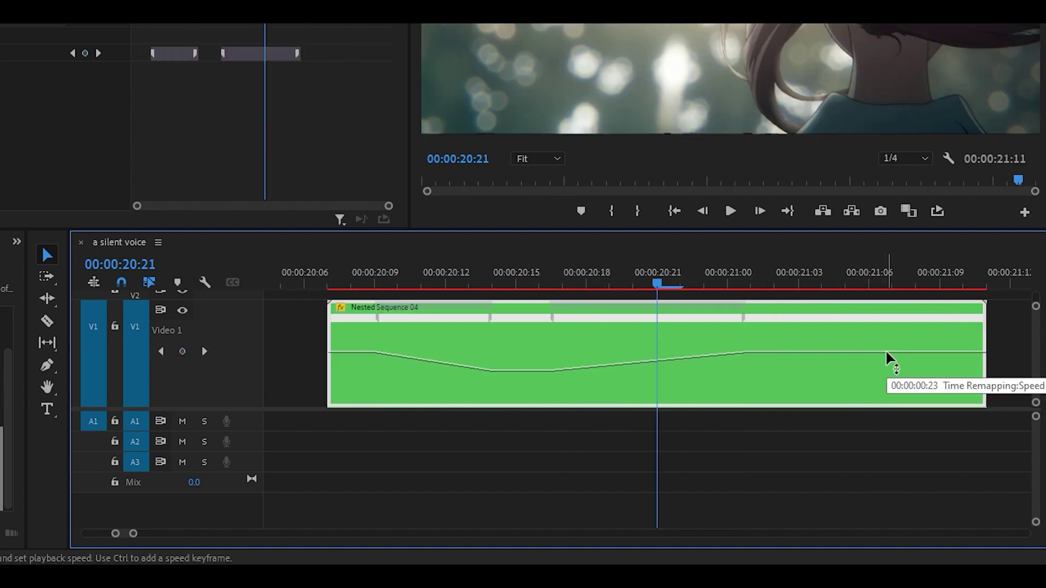
drag(886, 359, 886, 355)
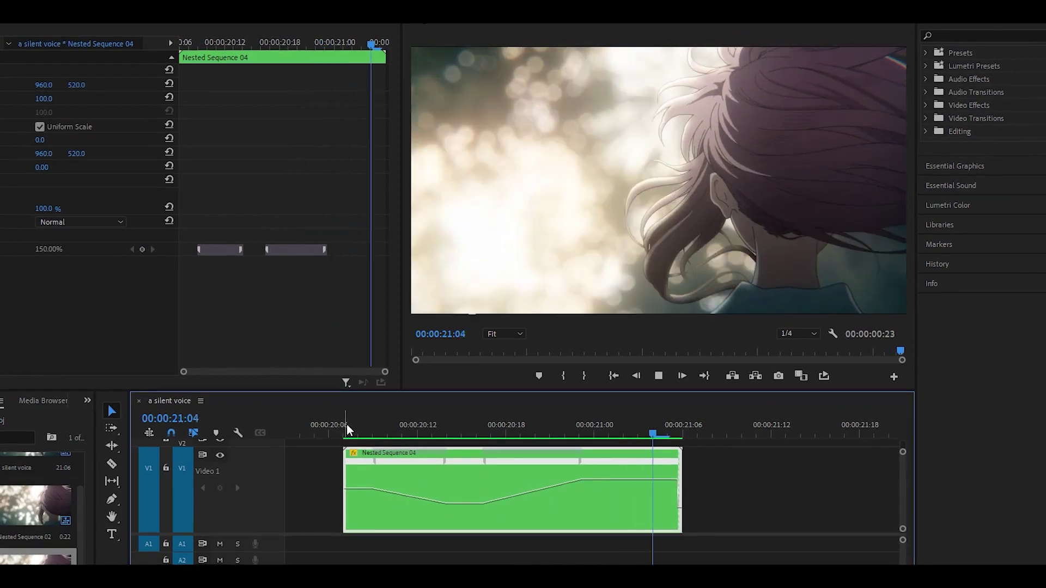
drag(348, 440, 506, 446)
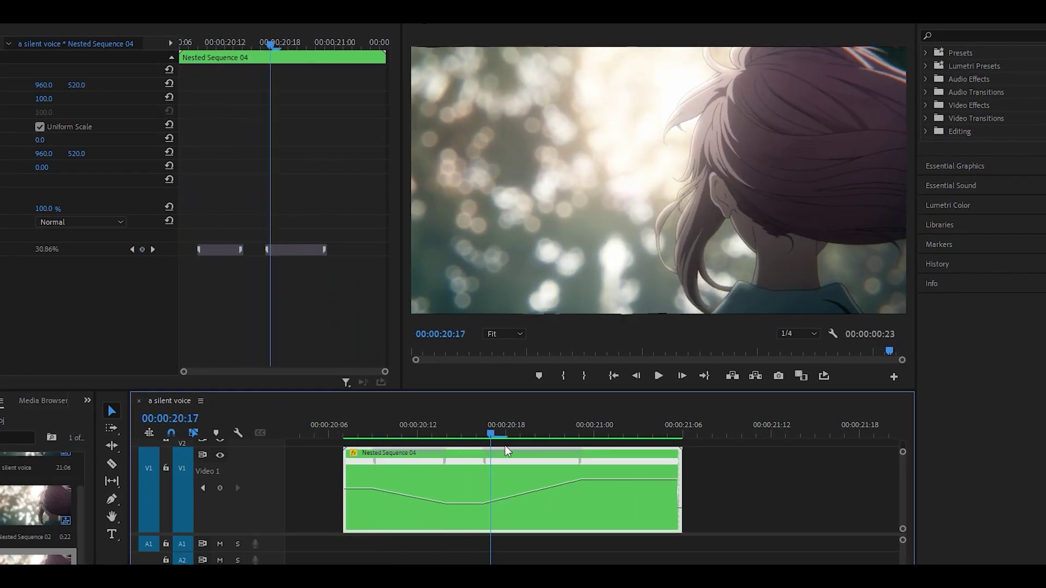